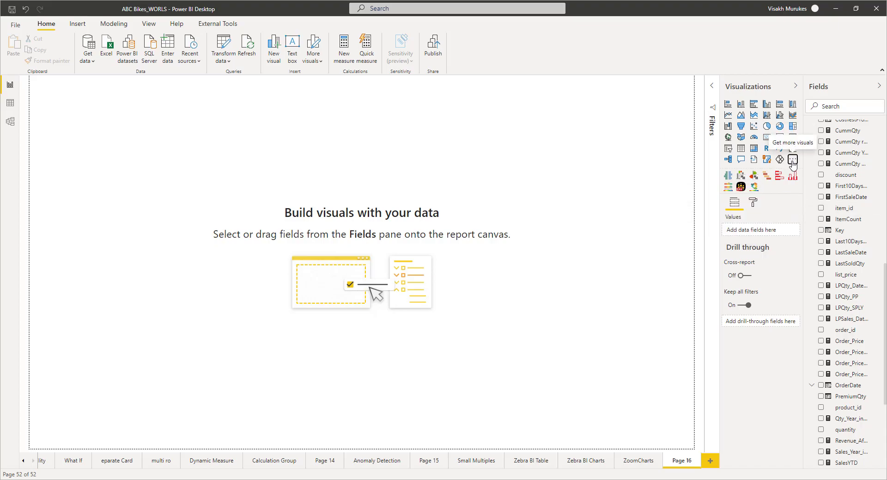
Search AppSource for "zoomcharts" and add the Drill Down Combo PRO by ZoomCharts visual to the report
{"action": "left_click", "coordinate": [793, 160]}
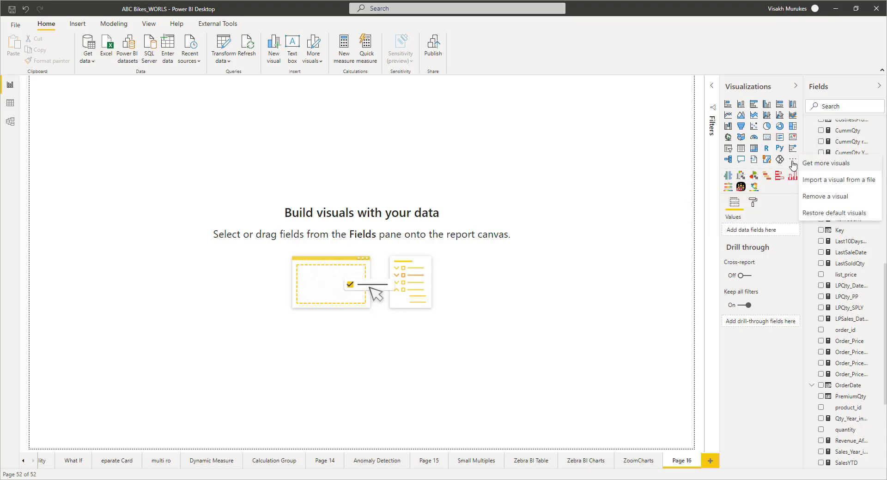
{"action": "left_click", "coordinate": [826, 163]}
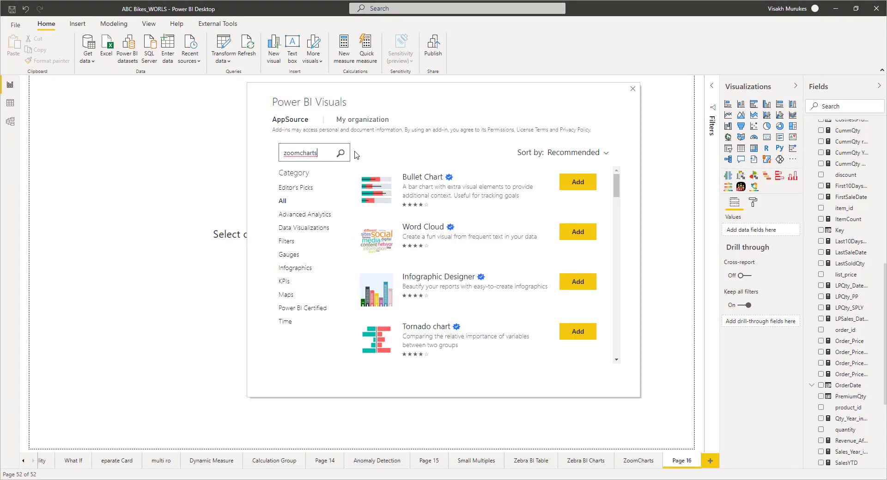
{"action": "left_click", "coordinate": [340, 154]}
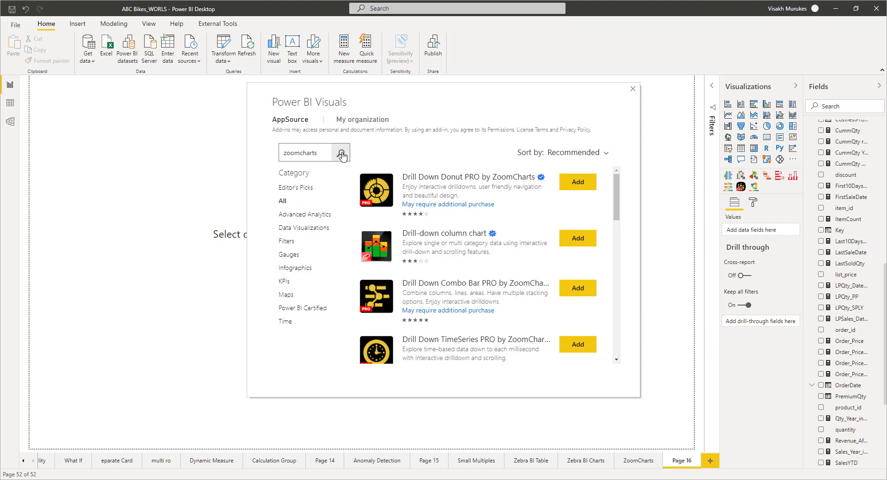
{"action": "scroll", "coordinate": [485, 194], "scroll_direction": "down", "scroll_amount": 5}
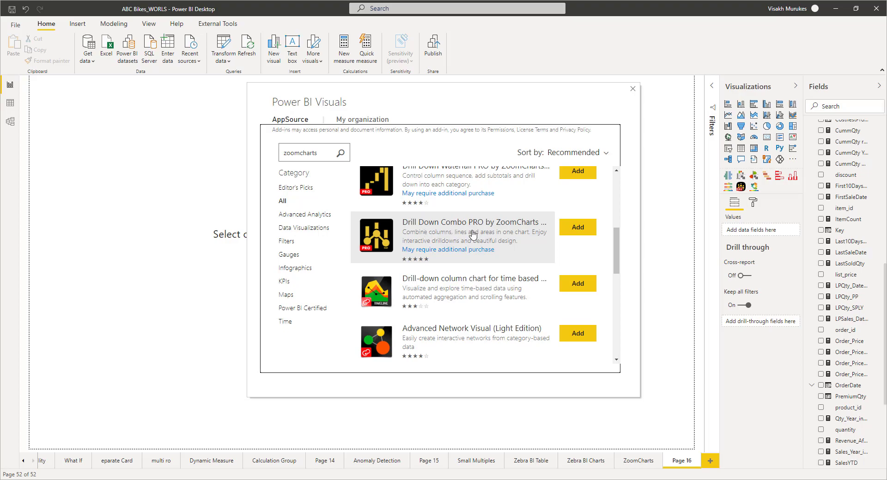
{"action": "left_click", "coordinate": [574, 230]}
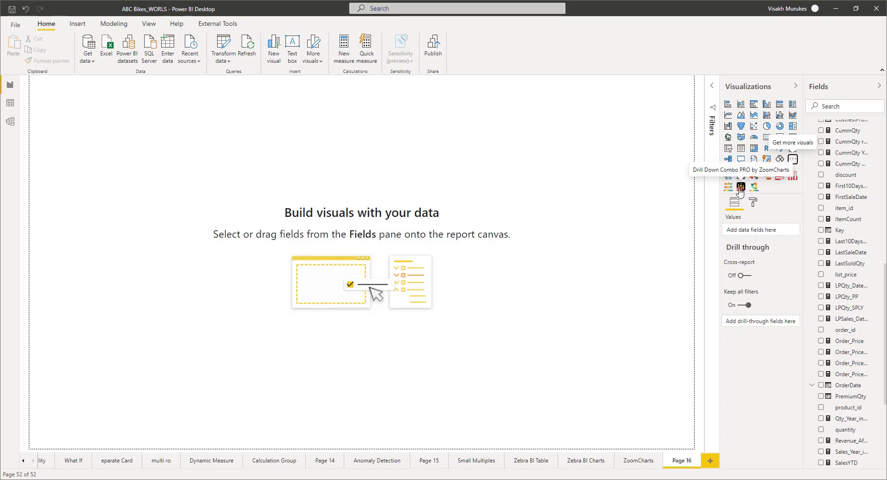
Place a Drill Down Combo PRO visual filling the blank page and assign the production products table's product_name Hierarchy as its category
{"action": "left_click", "coordinate": [740, 187]}
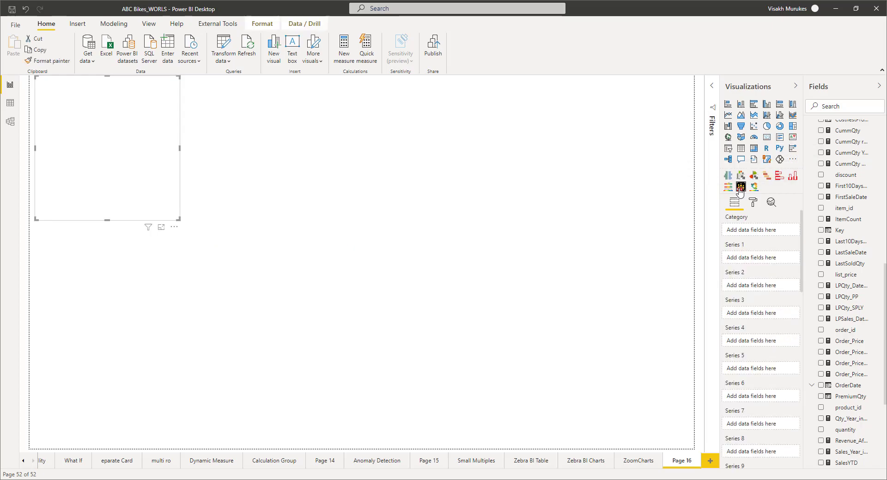
{"action": "left_click_drag", "start_coordinate": [178, 218], "coordinate": [696, 456]}
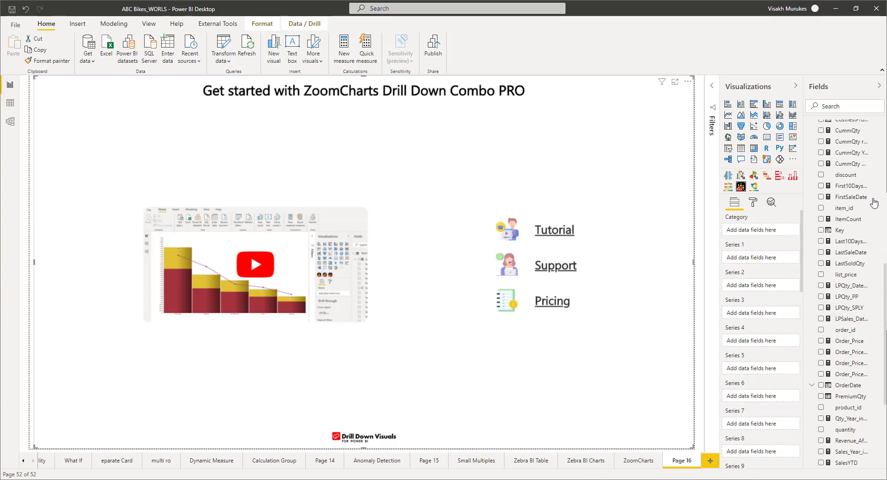
{"action": "scroll", "coordinate": [879, 178], "scroll_direction": "up", "scroll_amount": 5}
{"action": "left_click", "coordinate": [859, 198]}
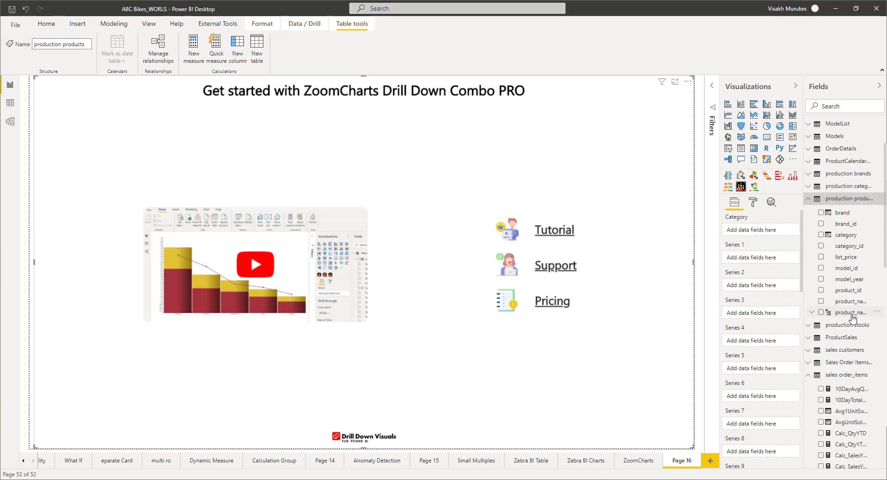
{"action": "left_click_drag", "start_coordinate": [852, 319], "coordinate": [768, 235]}
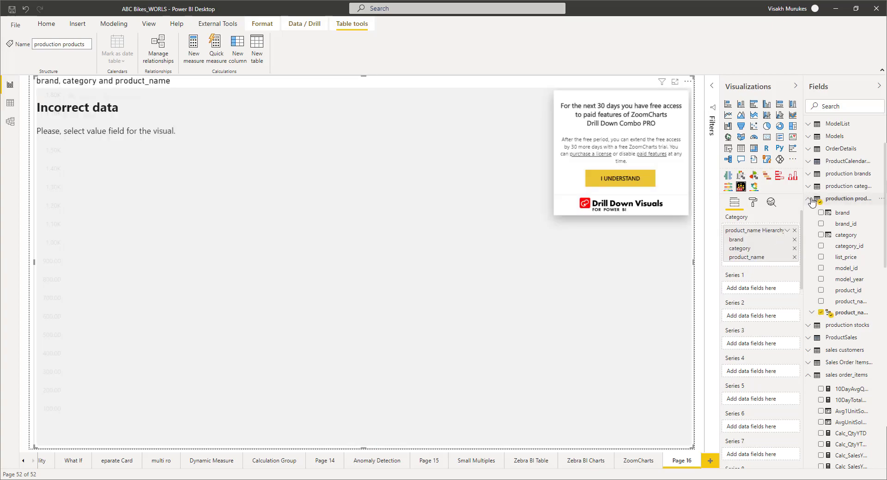
{"action": "left_click", "coordinate": [811, 200]}
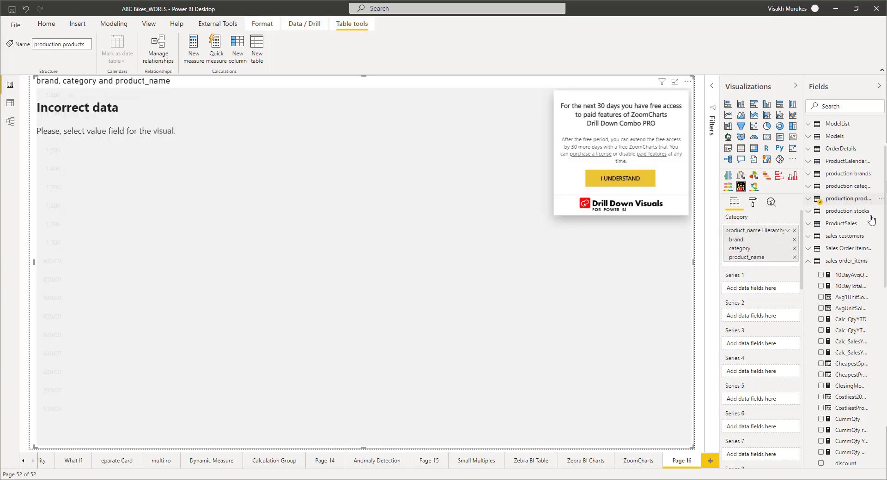
Assign StockQty from production stocks to Series 1 and CummQty from sales order_items to Series 2 of the chart
{"action": "left_click", "coordinate": [860, 211]}
{"action": "left_click_drag", "start_coordinate": [852, 293], "coordinate": [776, 290]}
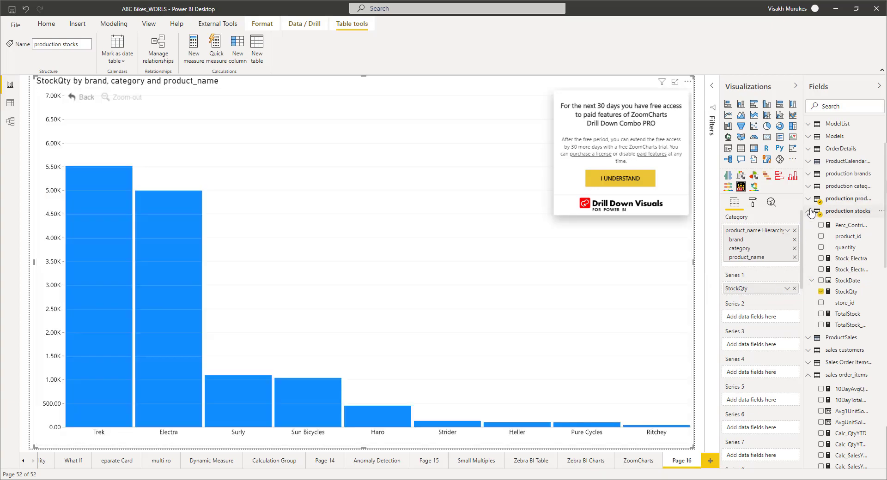
{"action": "left_click", "coordinate": [810, 212]}
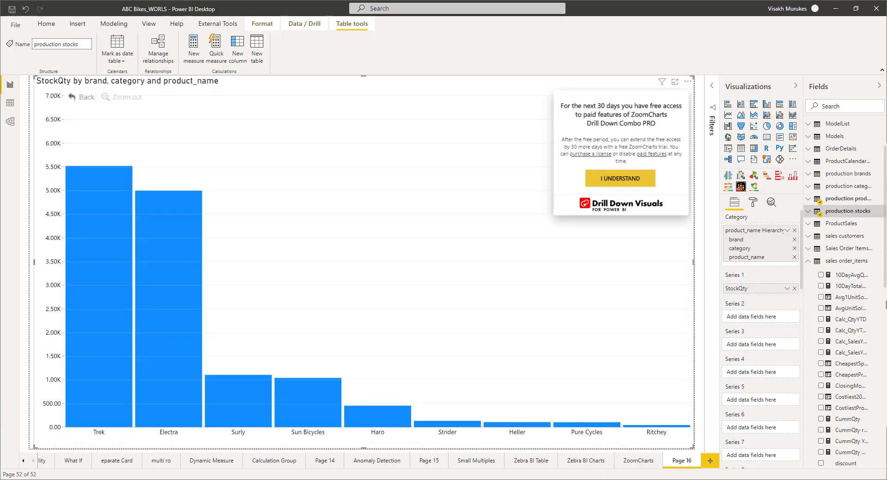
{"action": "left_click_drag", "start_coordinate": [884, 268], "coordinate": [885, 298]}
{"action": "left_click_drag", "start_coordinate": [848, 254], "coordinate": [768, 318]}
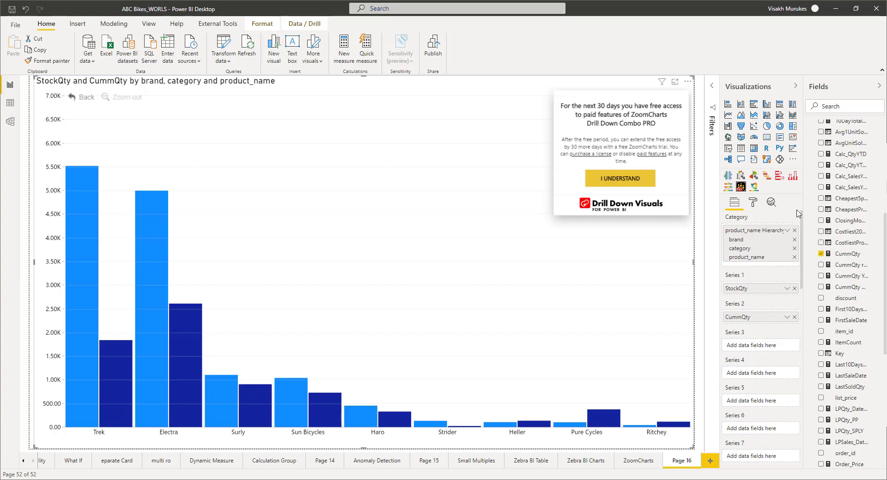
Set the cluster of Series 1 to Cluster 1 in the chart's format settings
{"action": "left_click", "coordinate": [754, 203]}
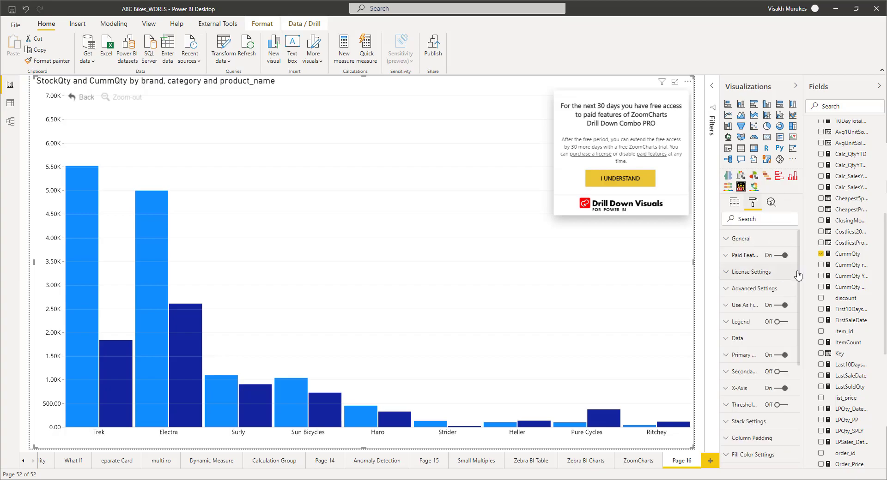
{"action": "scroll", "coordinate": [799, 304], "scroll_direction": "down", "scroll_amount": 5}
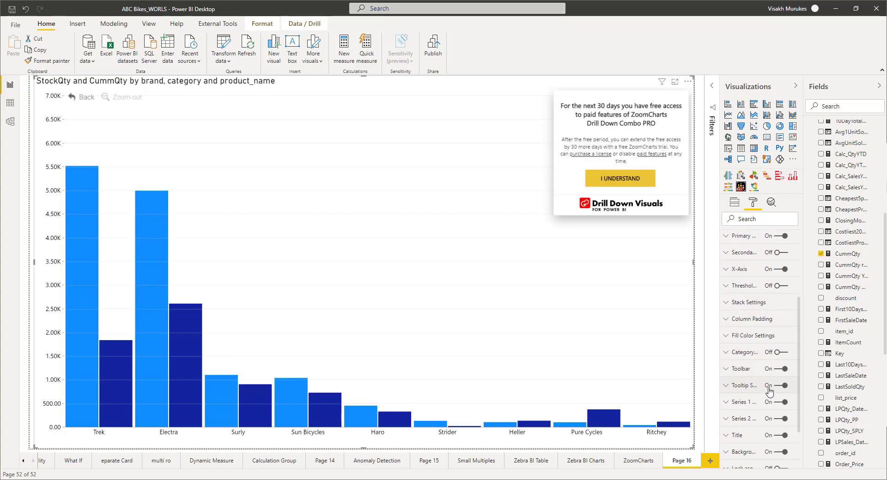
{"action": "left_click", "coordinate": [754, 406]}
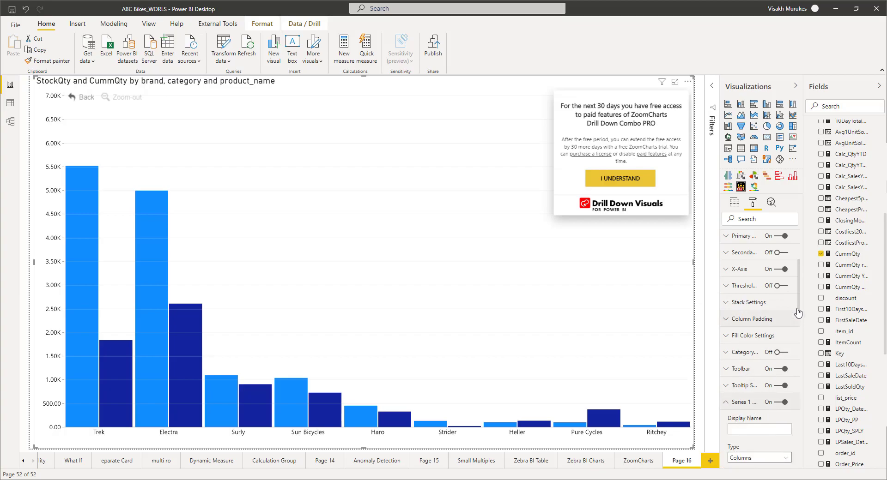
{"action": "left_click_drag", "start_coordinate": [800, 305], "coordinate": [799, 409]}
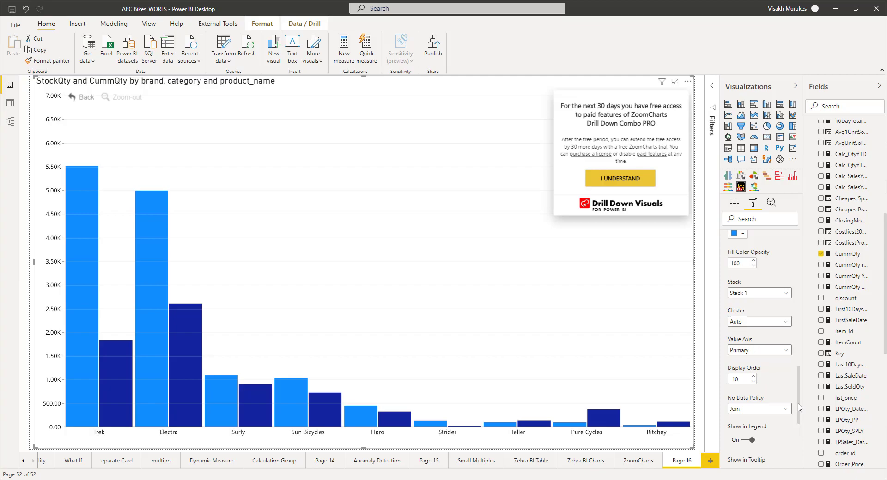
{"action": "left_click", "coordinate": [765, 325]}
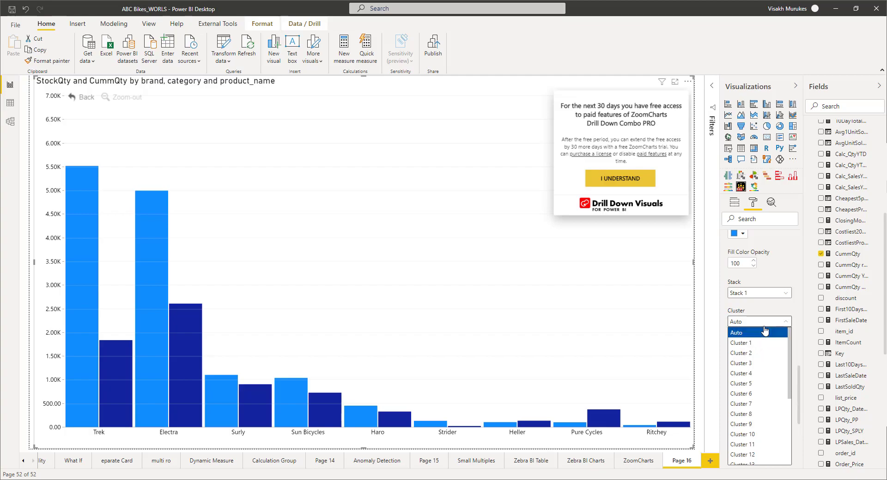
{"action": "left_click", "coordinate": [758, 344]}
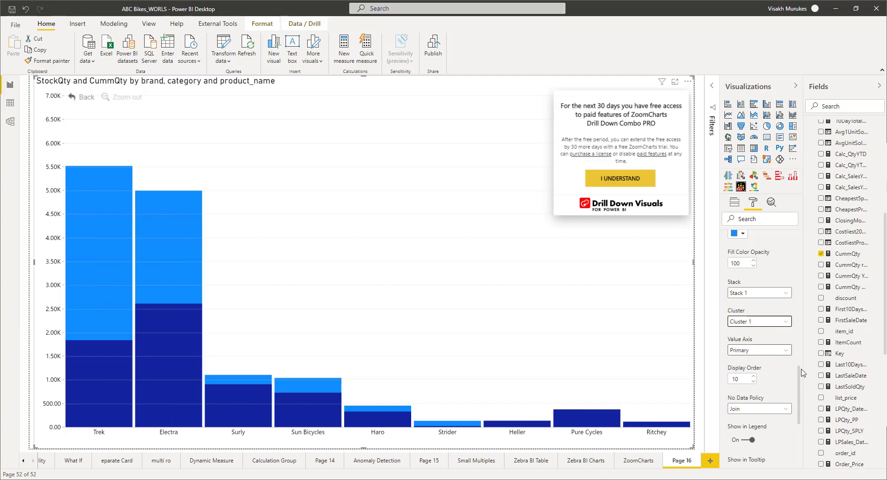
Put Series 2 into Stack 1 and Cluster 1 to stack its columns with those of Series 1
{"action": "left_click_drag", "start_coordinate": [801, 372], "coordinate": [800, 433]}
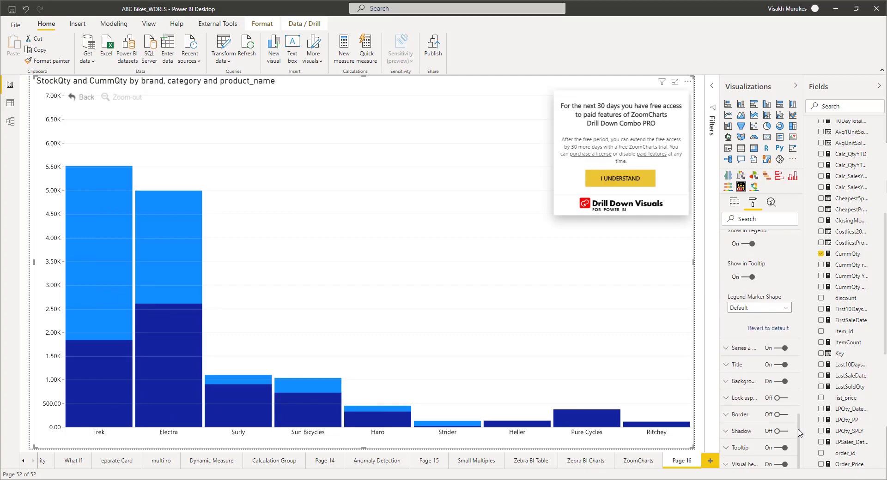
{"action": "left_click", "coordinate": [736, 348]}
{"action": "scroll", "coordinate": [788, 371], "scroll_direction": "down", "scroll_amount": 5}
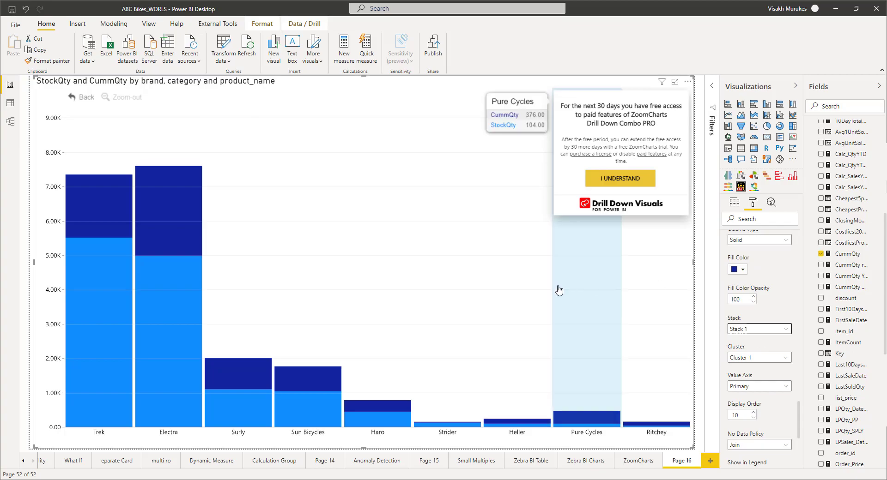
Separate the stacked StockQty and CummQty series into side-by-side clustered columns, with Series 1 in Cluster 1
{"action": "left_click_drag", "start_coordinate": [800, 427], "coordinate": [805, 364]}
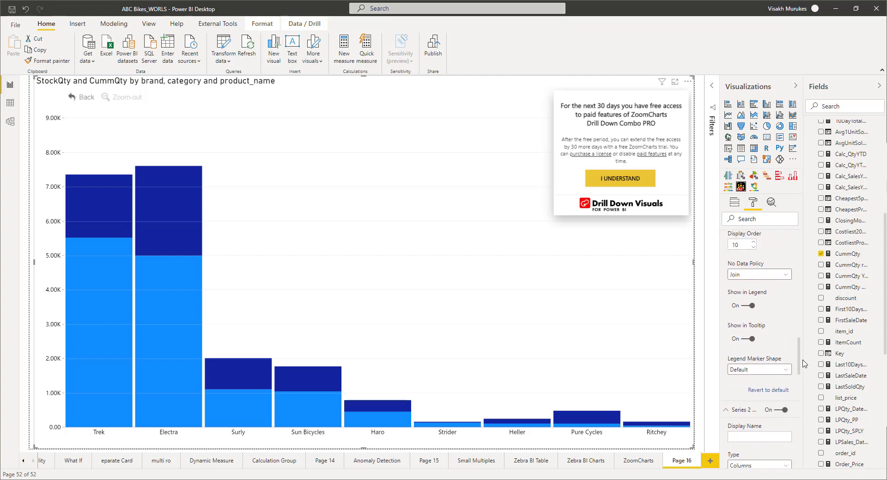
{"action": "mouse_move", "coordinate": [111, 268]}
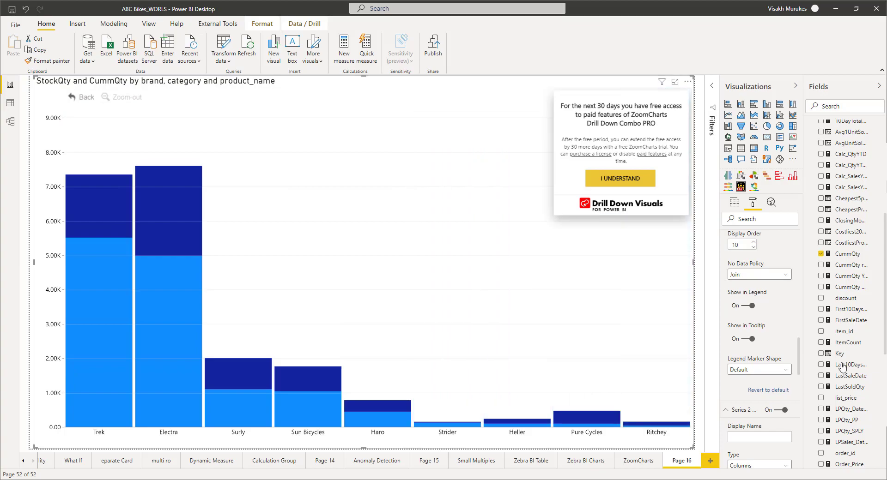
{"action": "left_click_drag", "start_coordinate": [798, 368], "coordinate": [799, 342]}
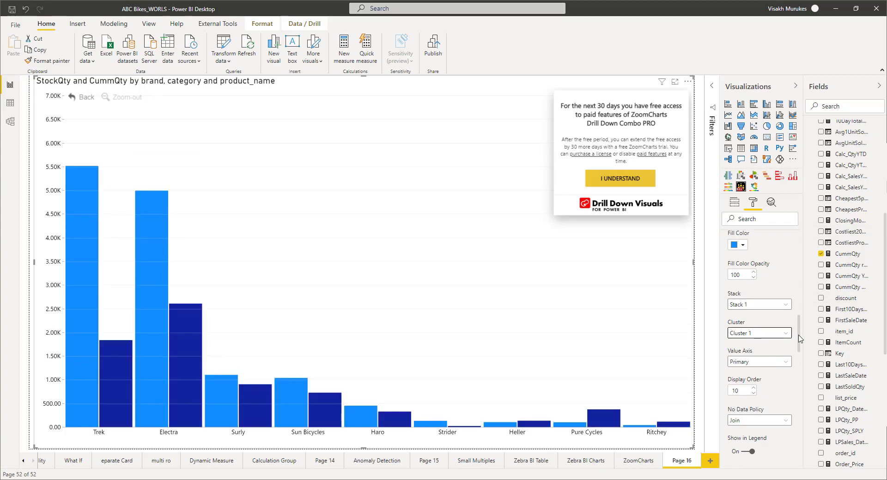
{"action": "mouse_move", "coordinate": [799, 335]}
{"action": "left_mouse_down"}
{"action": "mouse_move", "coordinate": [800, 352]}
{"action": "mouse_move", "coordinate": [800, 336]}
{"action": "left_mouse_up"}
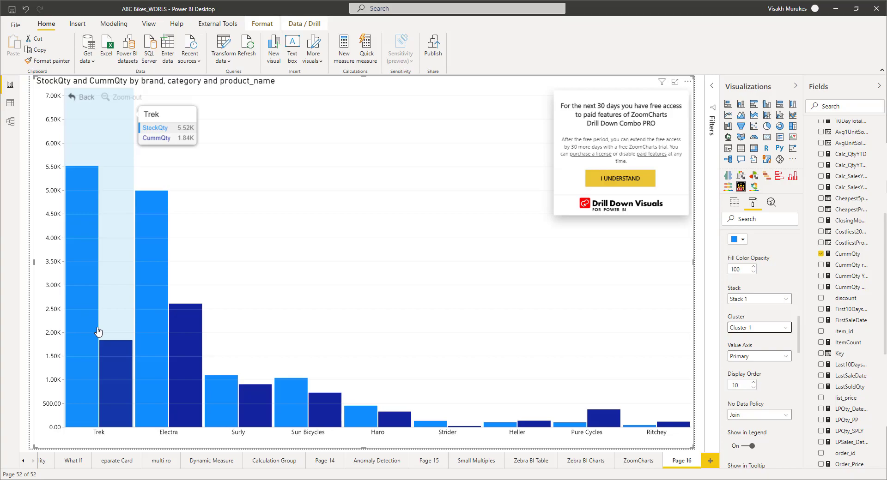
Add ItemCount as Series 3 and Revenue_AfterDiscount as Series 4 of the chart
{"action": "left_click", "coordinate": [734, 204]}
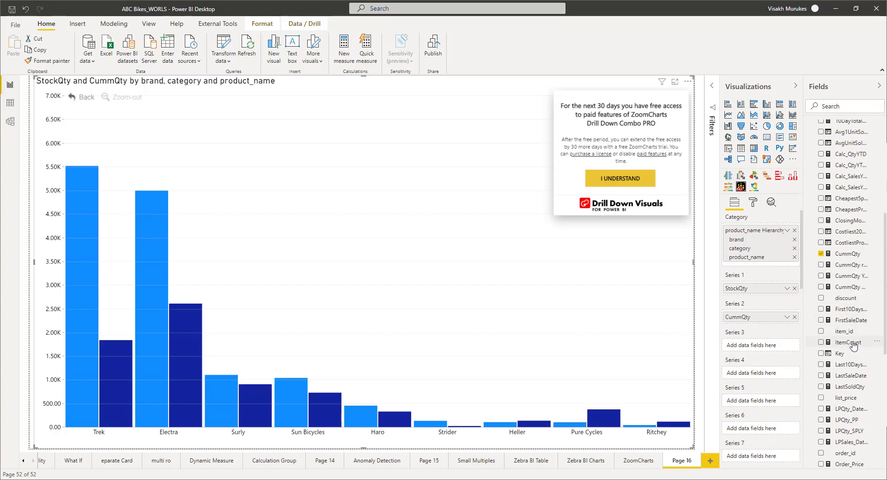
{"action": "left_click_drag", "start_coordinate": [849, 344], "coordinate": [765, 346]}
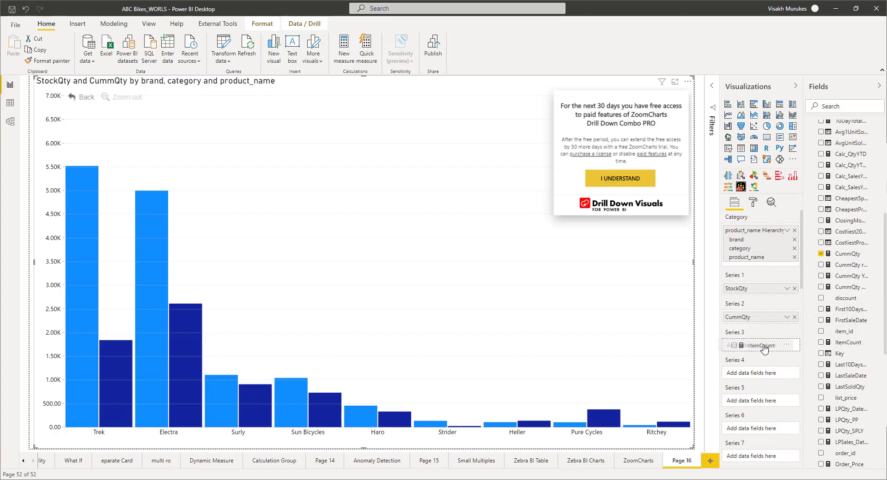
{"action": "scroll", "coordinate": [884, 385], "scroll_direction": "down", "scroll_amount": 5}
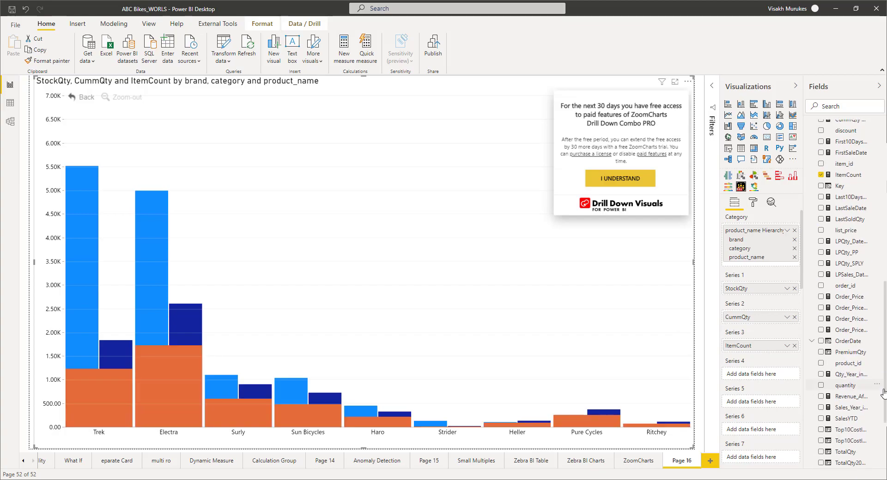
{"action": "scroll", "coordinate": [884, 386], "scroll_direction": "down", "scroll_amount": 1}
{"action": "left_click_drag", "start_coordinate": [850, 373], "coordinate": [770, 383]}
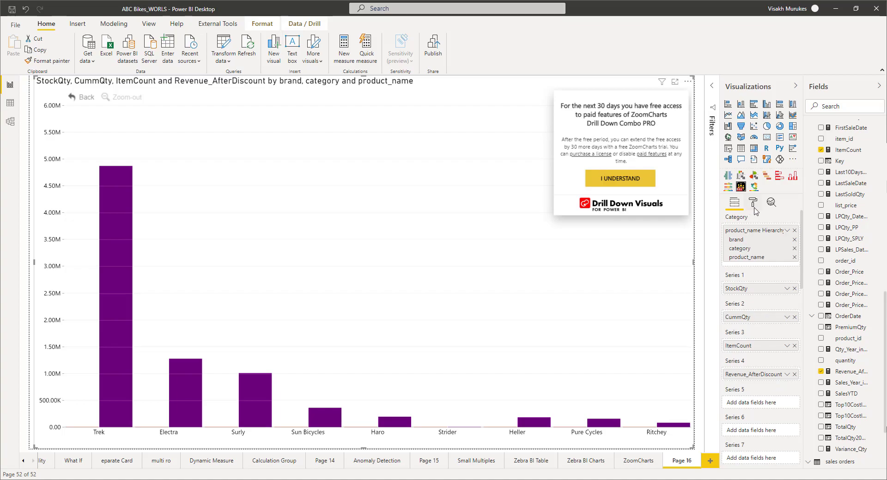
Set the value axis of Series 4 to Secondary and turn on the chart's secondary axis
{"action": "left_click", "coordinate": [752, 203]}
{"action": "left_click_drag", "start_coordinate": [797, 295], "coordinate": [797, 406]}
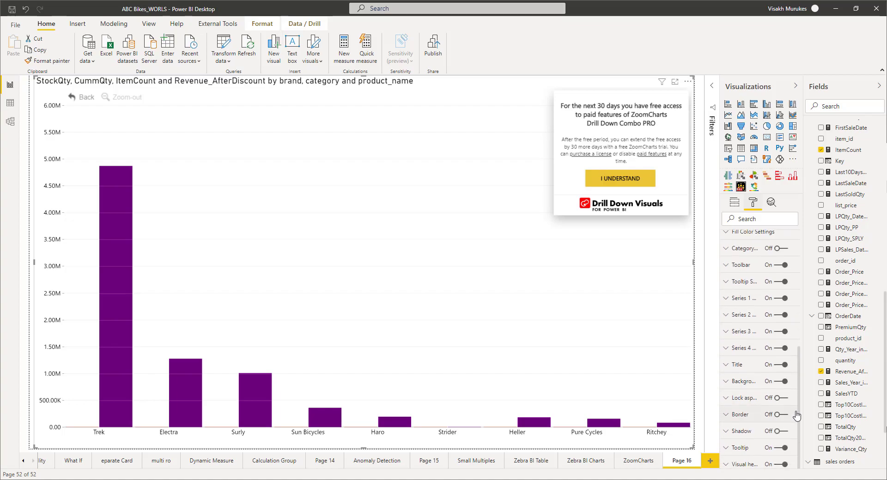
{"action": "left_click", "coordinate": [754, 348]}
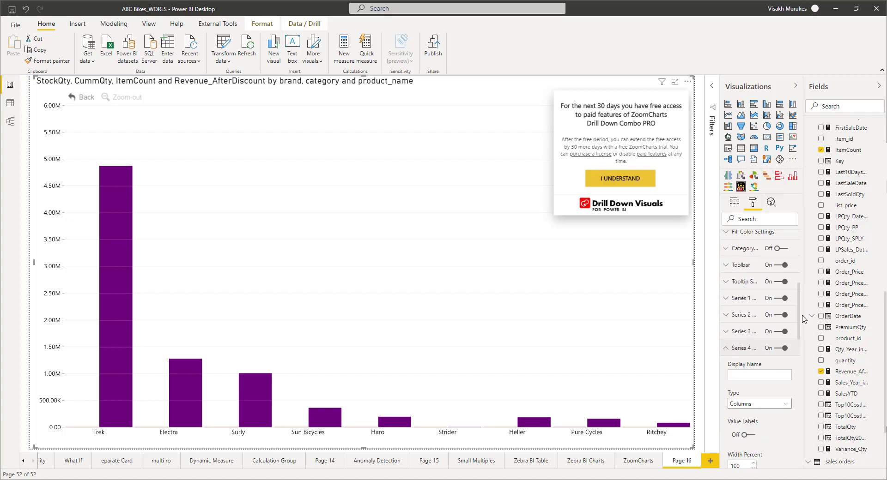
{"action": "left_click_drag", "start_coordinate": [798, 323], "coordinate": [800, 405]}
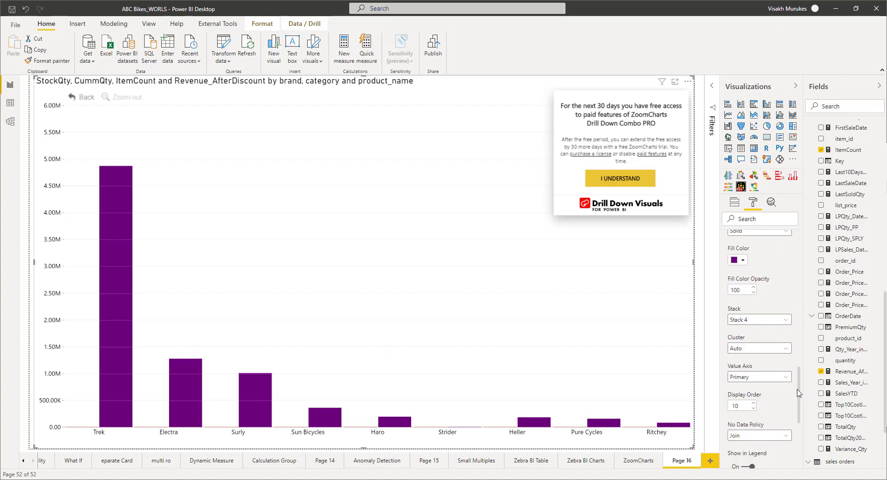
{"action": "left_click", "coordinate": [762, 377]}
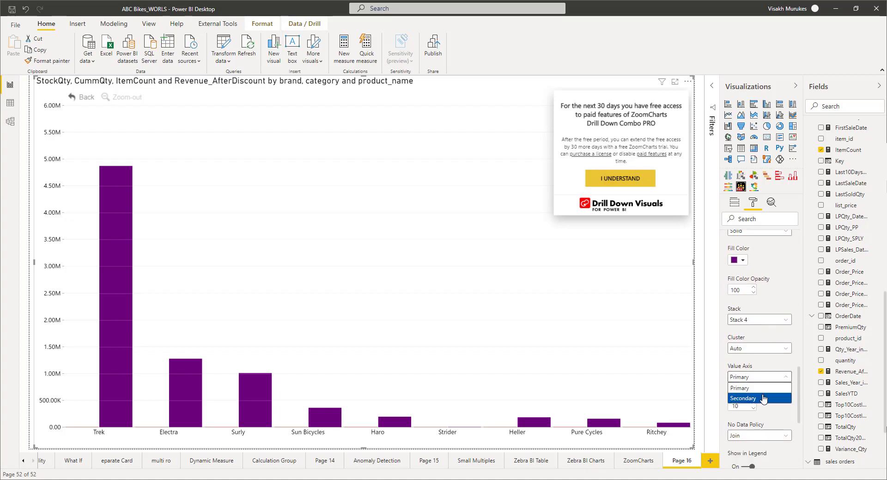
{"action": "left_click", "coordinate": [763, 398]}
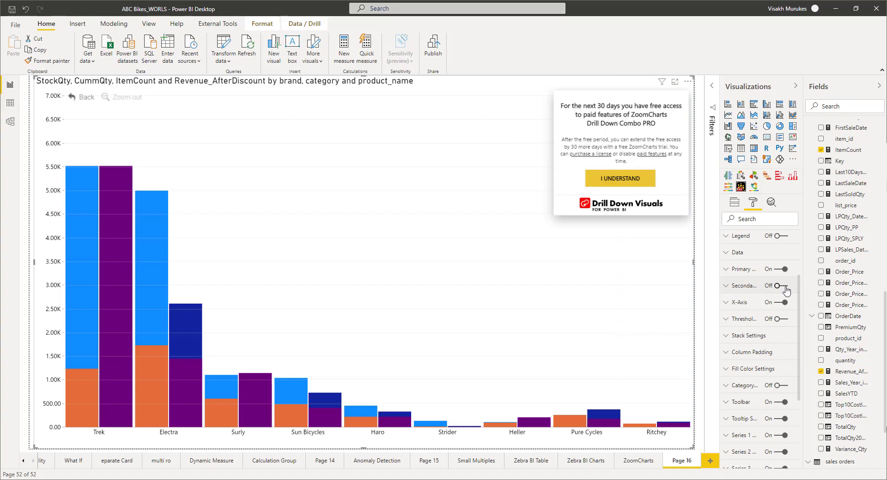
{"action": "left_click", "coordinate": [786, 288]}
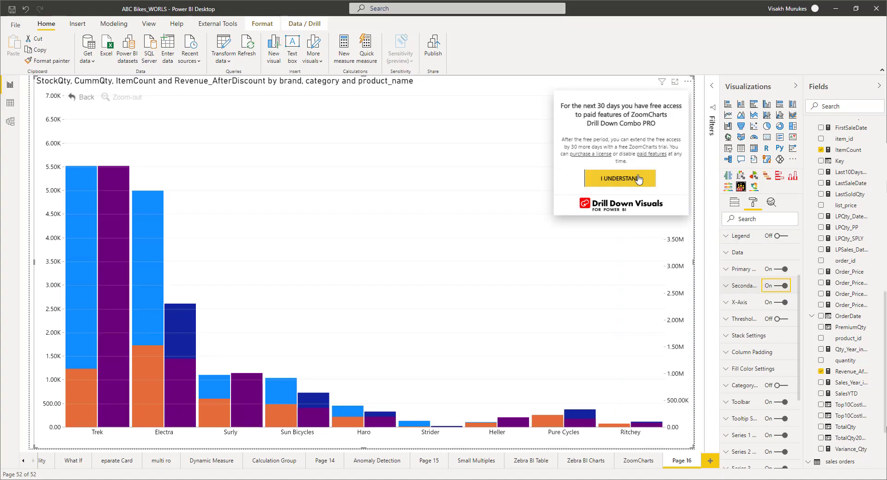
Dismiss the paid-features notice and change the type of Series 3 (ItemCount) to Line
{"action": "left_click", "coordinate": [596, 178]}
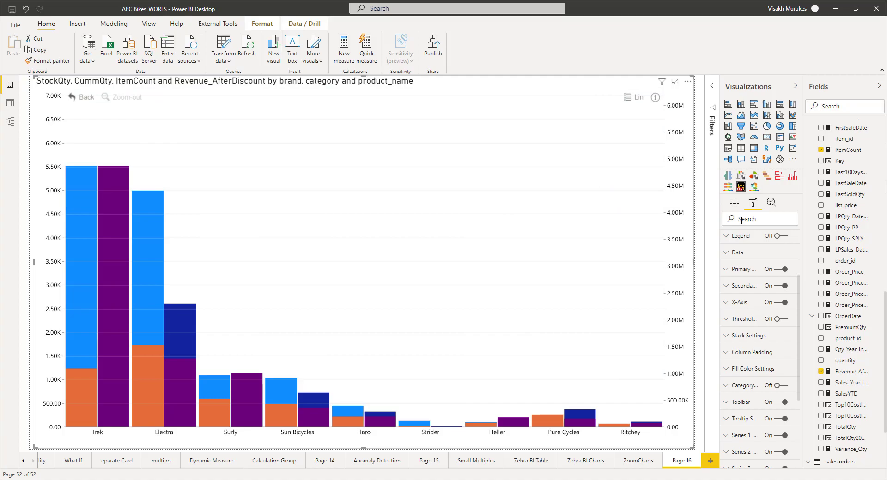
{"action": "left_click", "coordinate": [734, 204]}
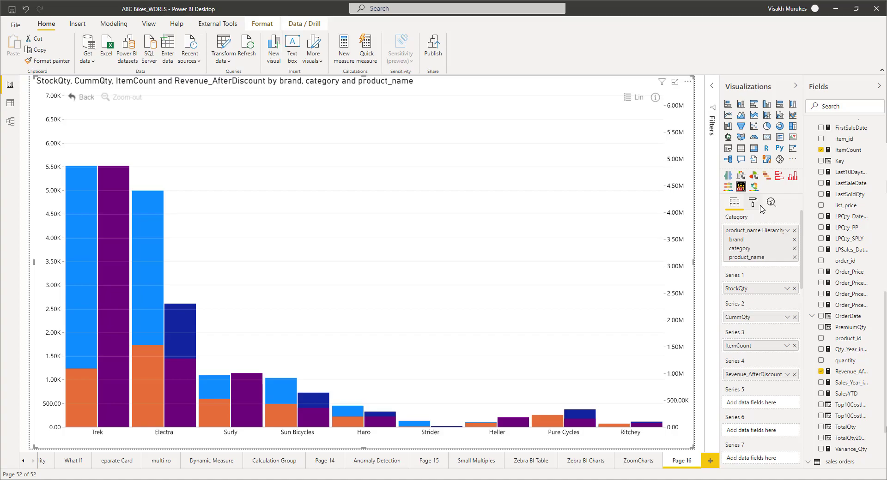
{"action": "left_click", "coordinate": [755, 205]}
{"action": "scroll", "coordinate": [798, 341], "scroll_direction": "down", "scroll_amount": 2}
{"action": "scroll", "coordinate": [798, 340], "scroll_direction": "down", "scroll_amount": 6}
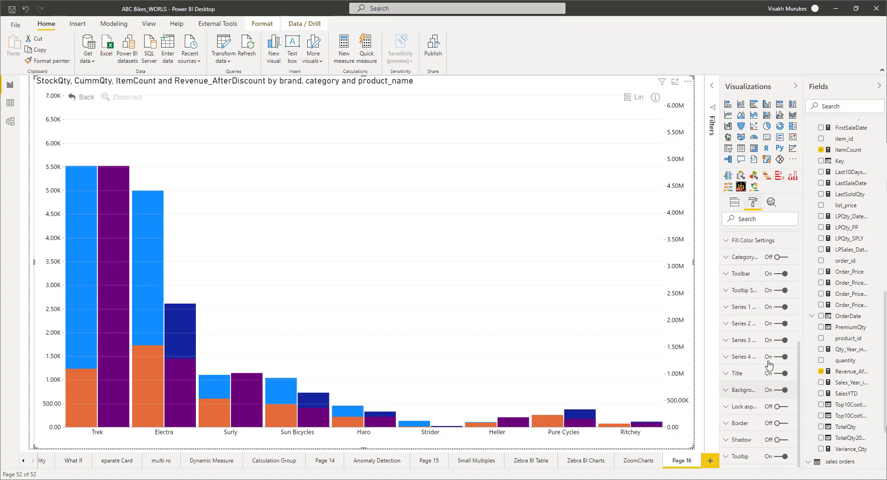
{"action": "left_click", "coordinate": [751, 342]}
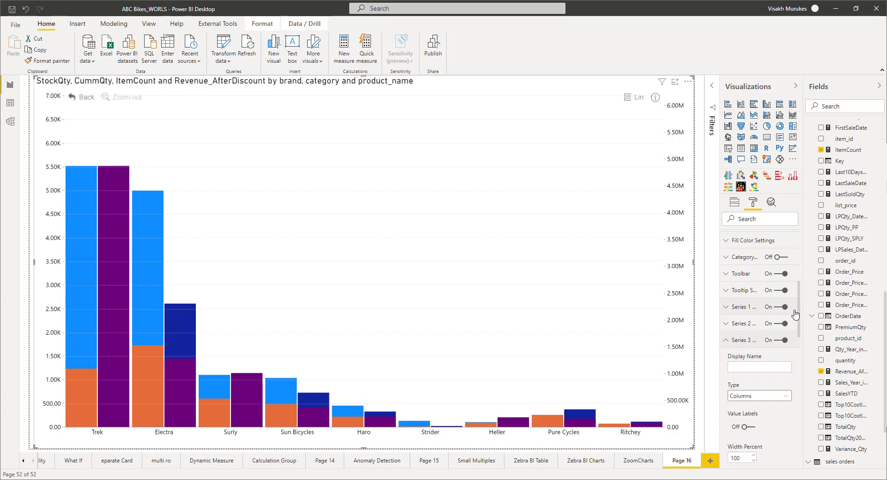
{"action": "left_click", "coordinate": [762, 397]}
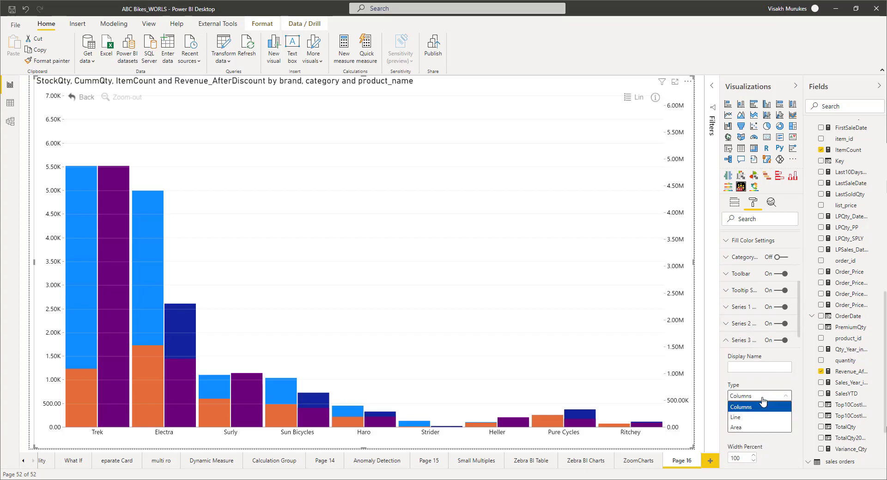
{"action": "left_click", "coordinate": [736, 417]}
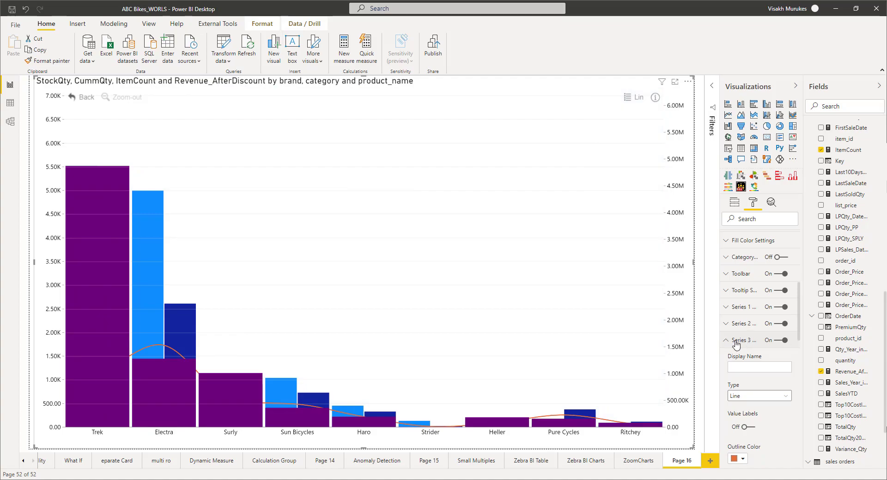
Change the type of Series 4 (Revenue_AfterDiscount) to Area
{"action": "left_click", "coordinate": [736, 342]}
{"action": "left_click", "coordinate": [742, 359]}
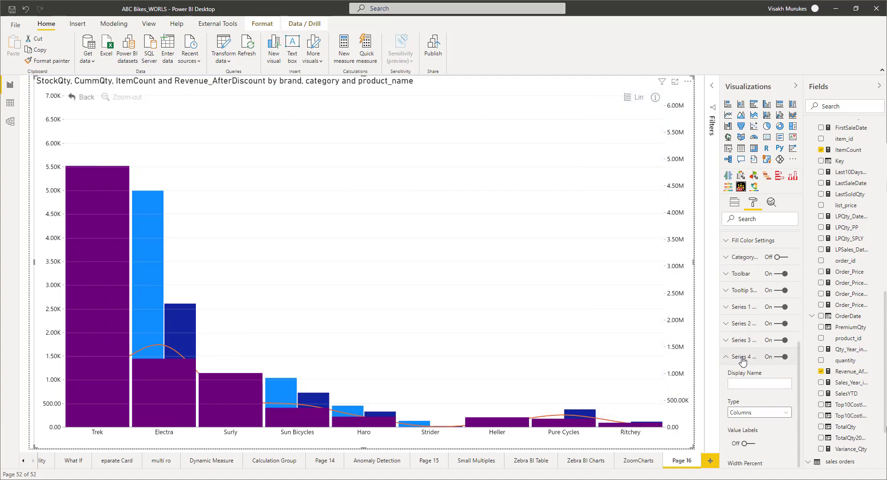
{"action": "left_click", "coordinate": [762, 413]}
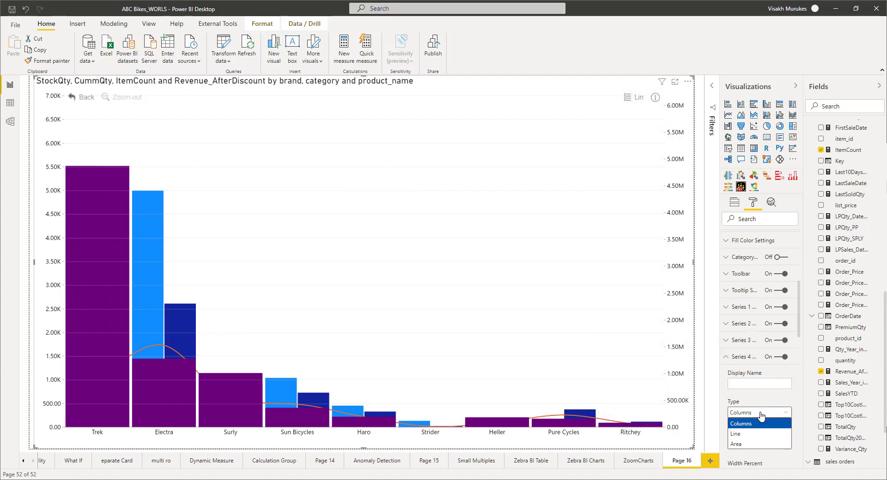
{"action": "left_click", "coordinate": [748, 445]}
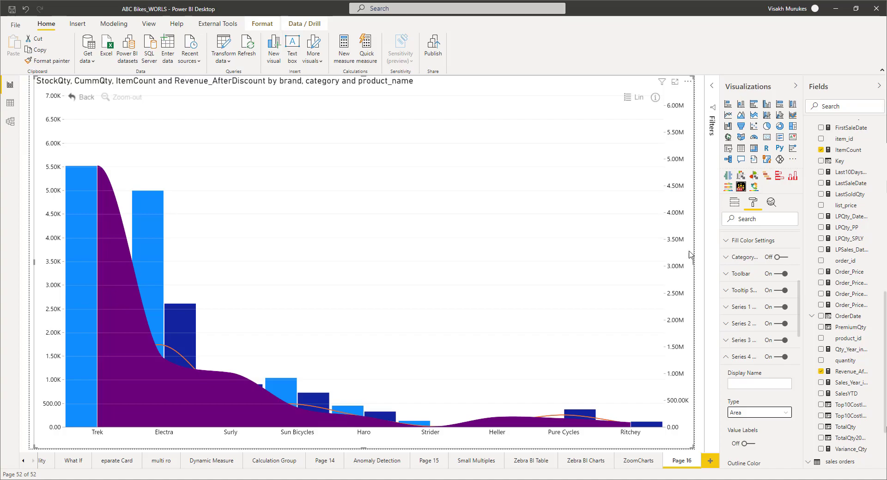
{"action": "left_click", "coordinate": [744, 357]}
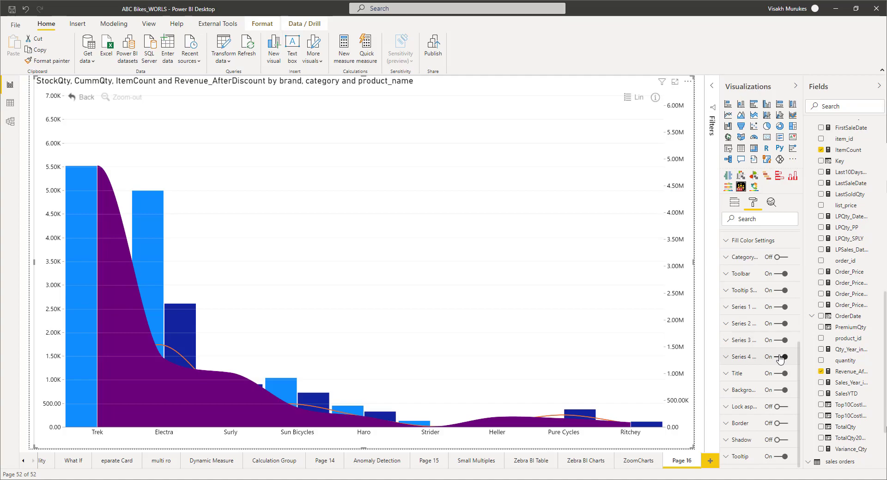
Set the fill color opacity of the Series 4 area to 40
{"action": "left_click", "coordinate": [748, 358]}
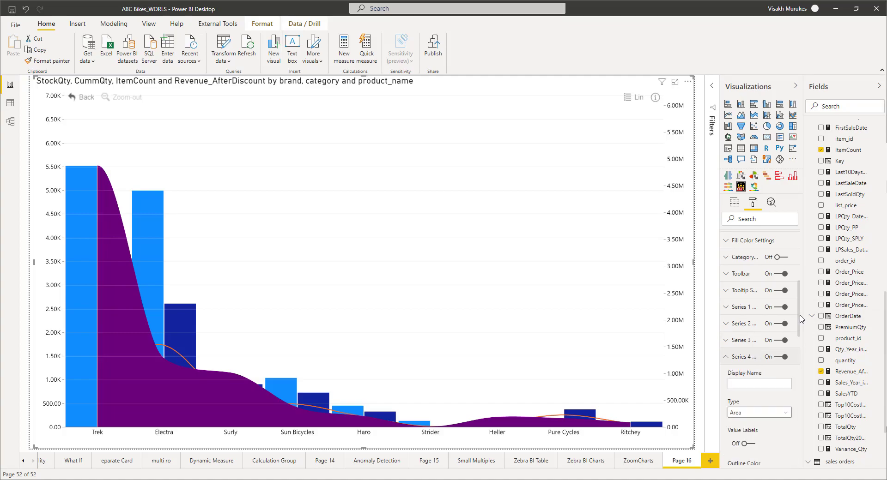
{"action": "scroll", "coordinate": [771, 327], "scroll_direction": "down", "scroll_amount": 5}
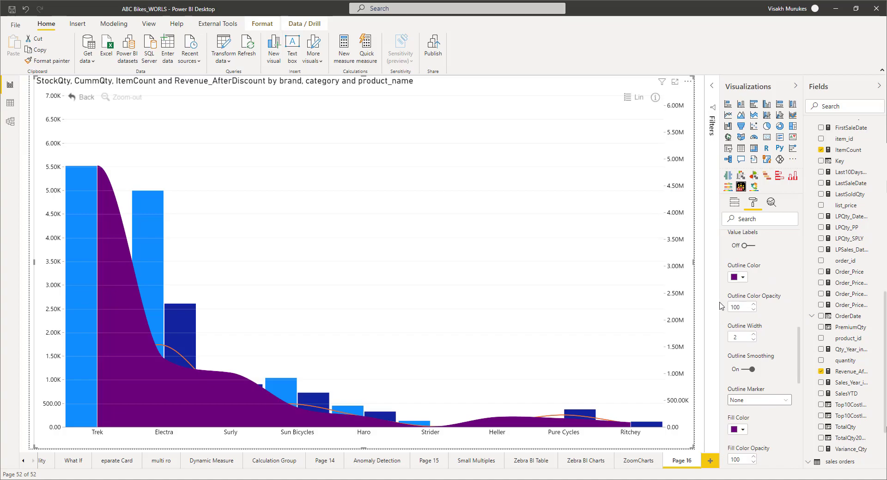
{"action": "left_click_drag", "start_coordinate": [739, 307], "coordinate": [725, 310]}
{"action": "type", "text": "400"}
{"action": "key", "text": "Tab"}
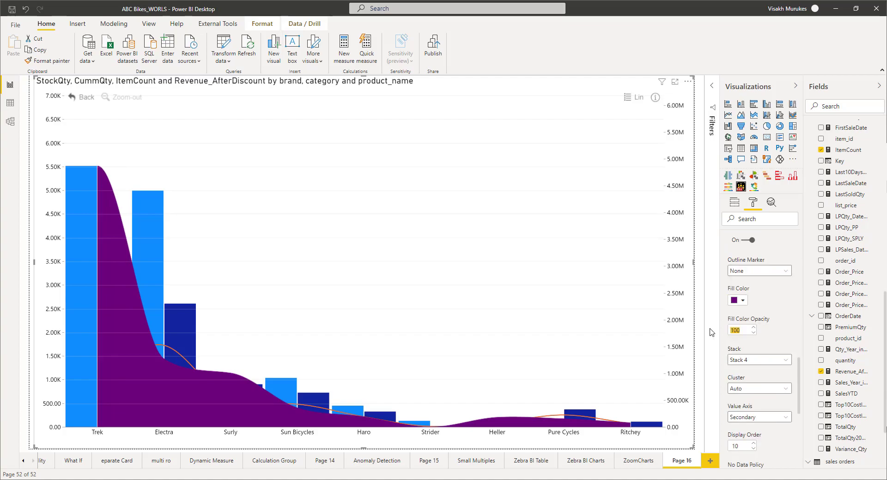
{"action": "type", "text": "40"}
{"action": "key", "text": "BackSpace"}
{"action": "type", "text": "0"}
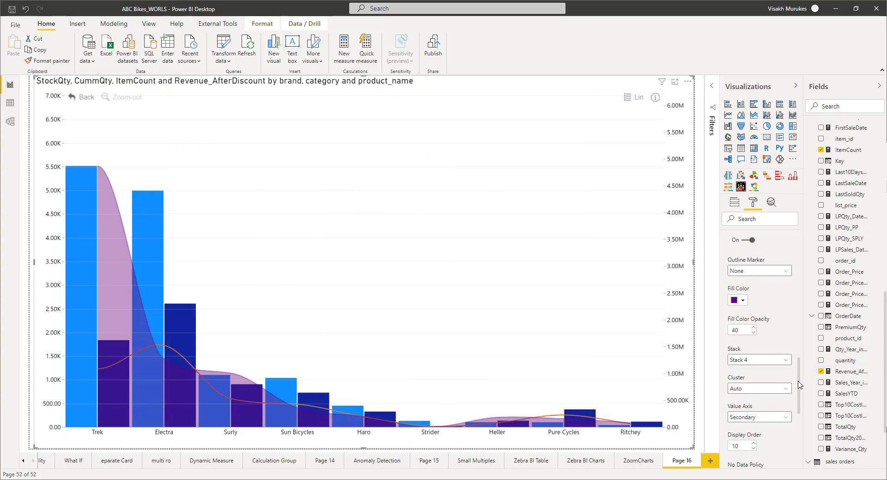
{"action": "scroll", "coordinate": [800, 384], "scroll_direction": "down", "scroll_amount": 5}
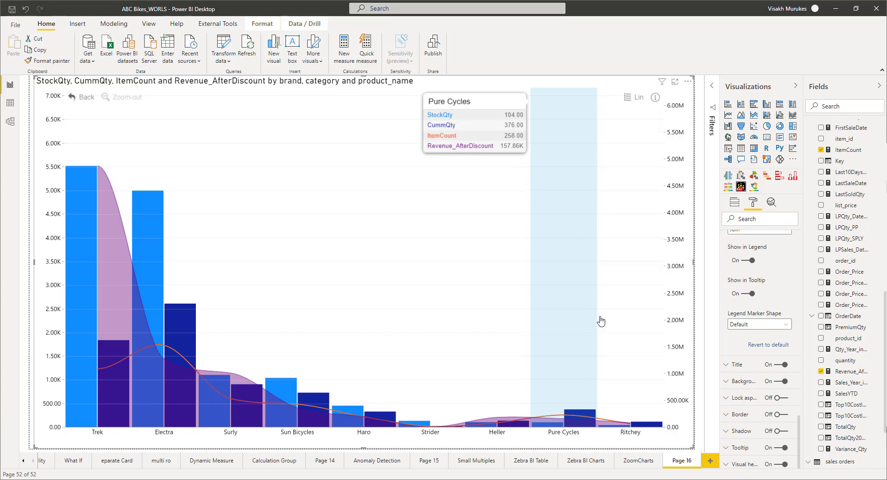
Drill down from the Trek brand into its Children Bicycles category to view the products, and return to the brand level
{"action": "left_click", "coordinate": [734, 203]}
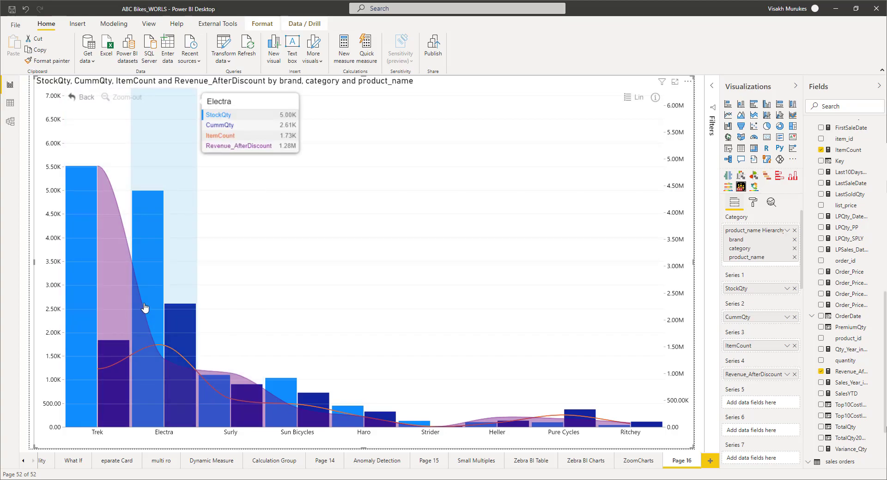
{"action": "left_click", "coordinate": [95, 308]}
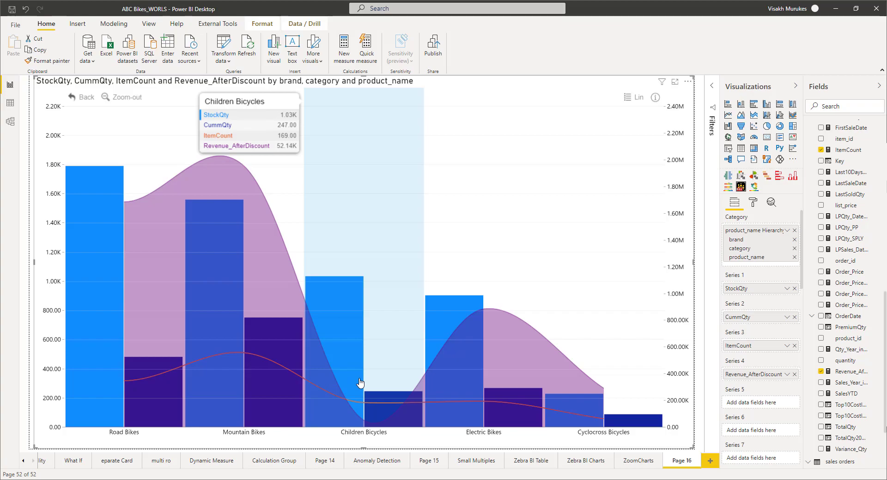
{"action": "left_click", "coordinate": [360, 383]}
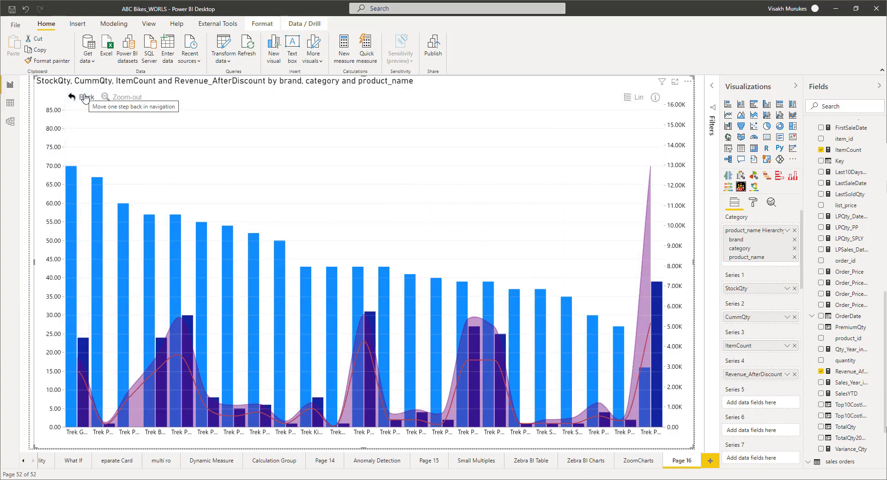
{"action": "left_click", "coordinate": [84, 98]}
{"action": "left_click", "coordinate": [85, 98]}
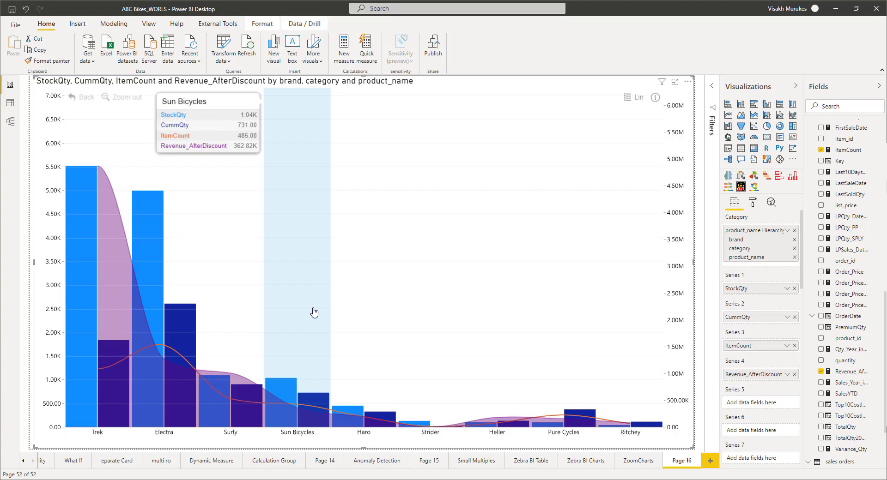
Switch the chart's value scale to logarithmic and back to linear
{"action": "left_click", "coordinate": [630, 99]}
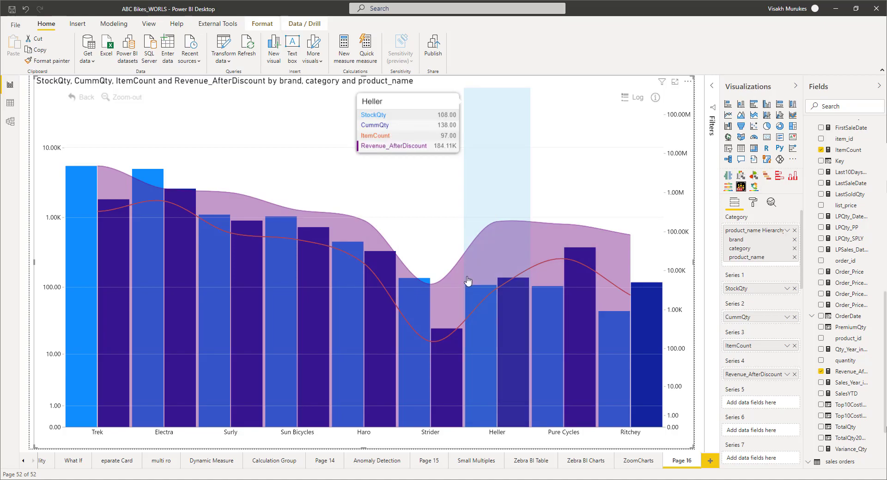
{"action": "left_click", "coordinate": [635, 101]}
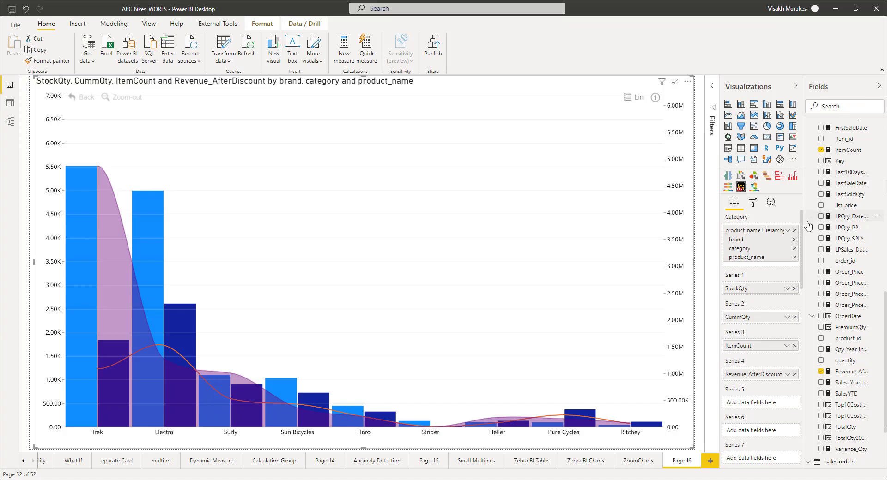
Turn on the chart's category color setting to color the columns by brand
{"action": "left_click_drag", "start_coordinate": [802, 237], "coordinate": [801, 424]}
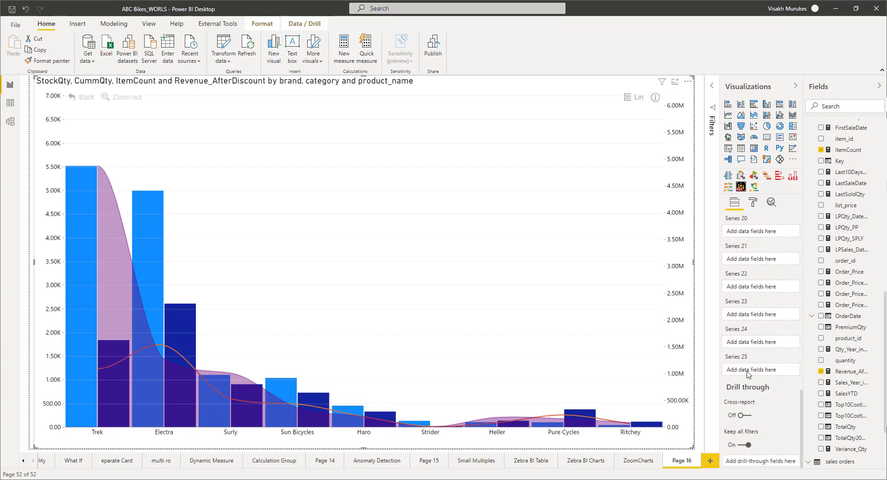
{"action": "left_click_drag", "start_coordinate": [804, 409], "coordinate": [818, 221]}
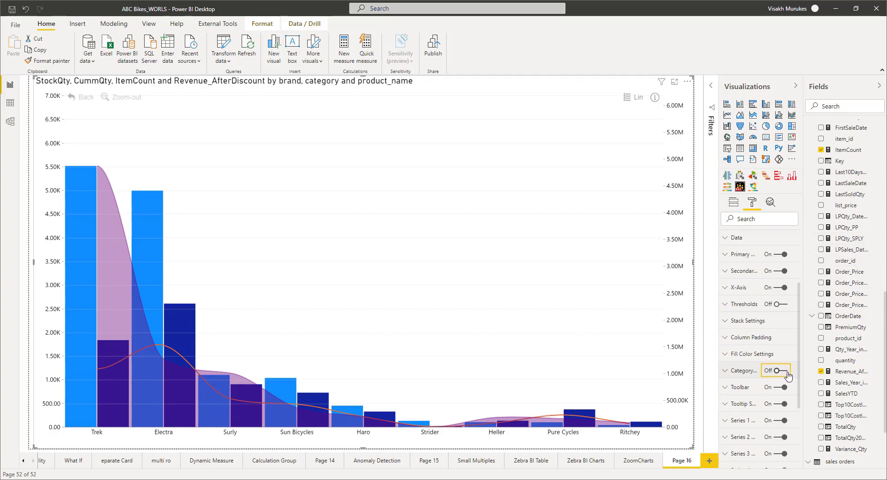
{"action": "left_click", "coordinate": [787, 374]}
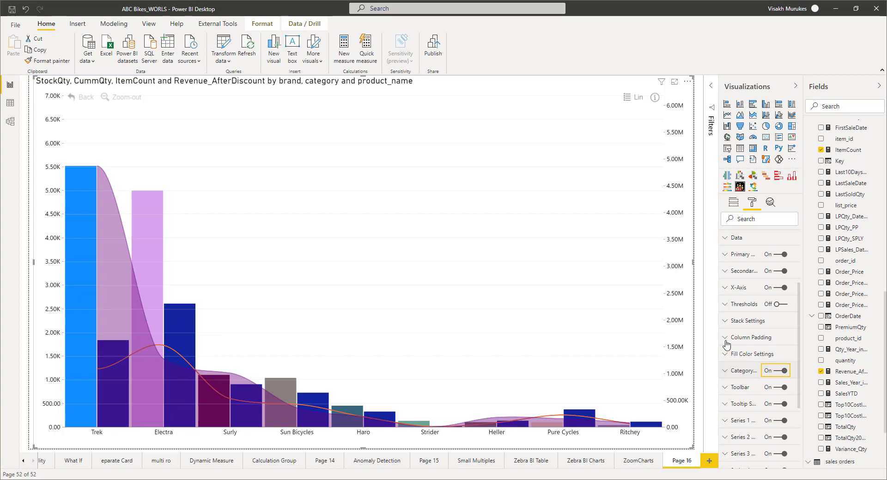